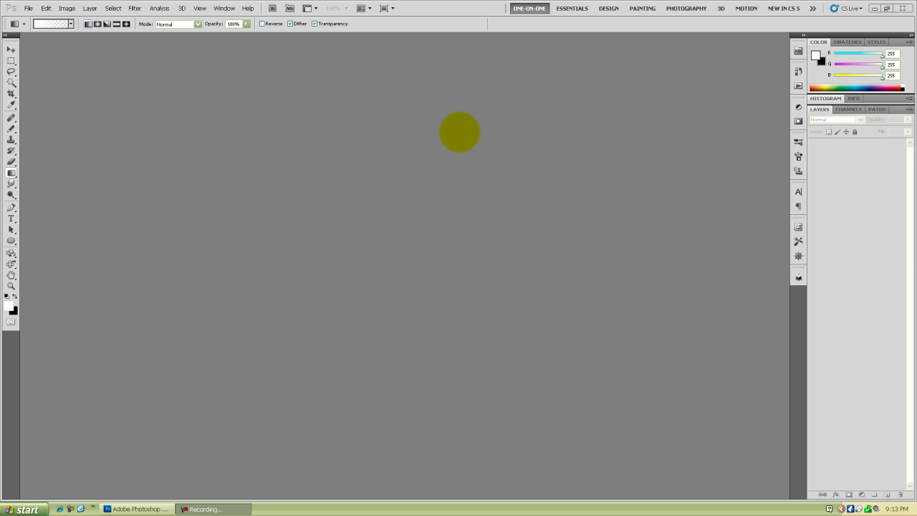
Create a 2 by 2 inch, 150 pixels/inch RGB document with a white background, and fill its background layer with black
left_click(29, 9)
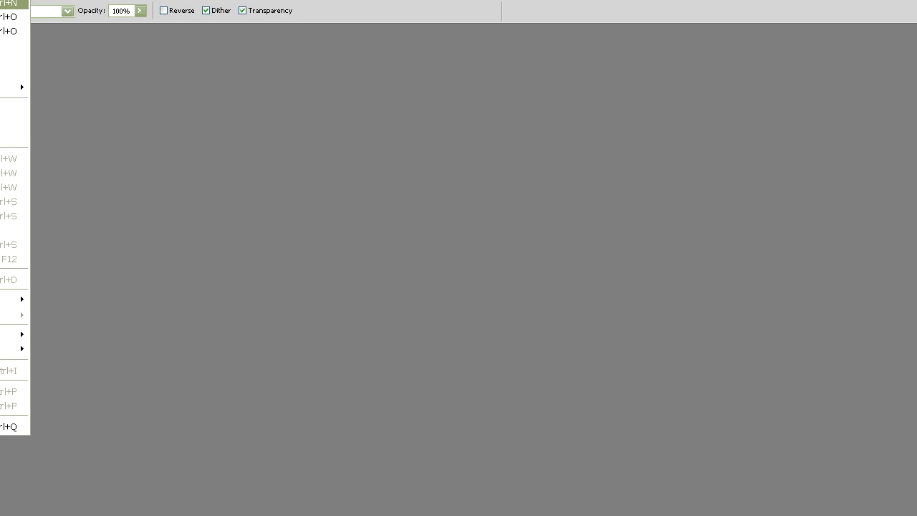
left_click(11, 4)
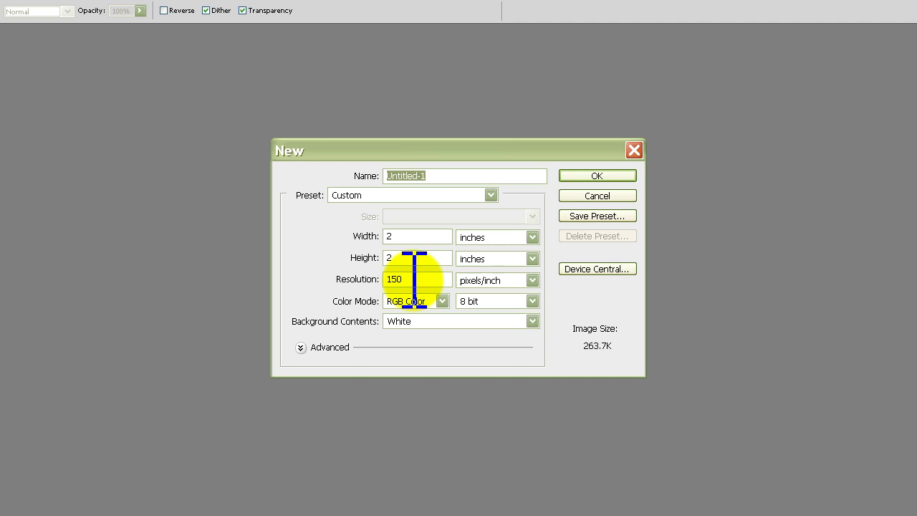
double_click(393, 237)
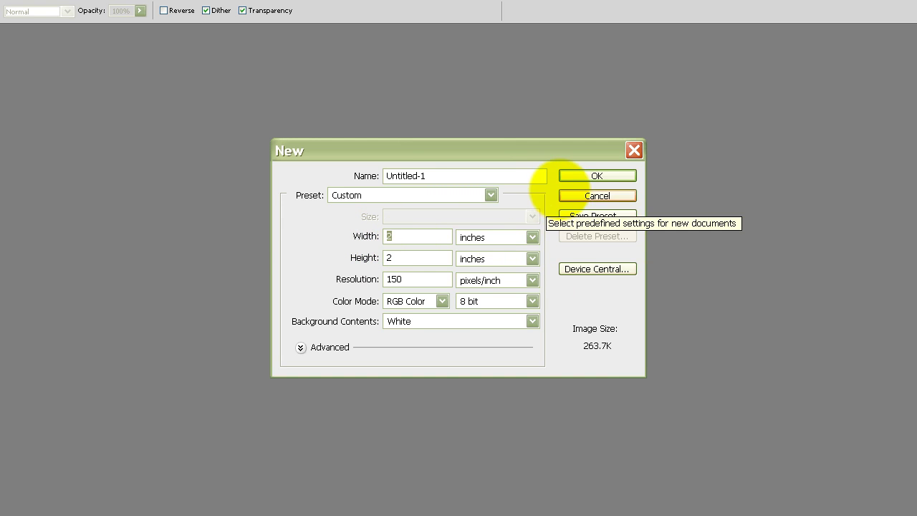
left_click(568, 176)
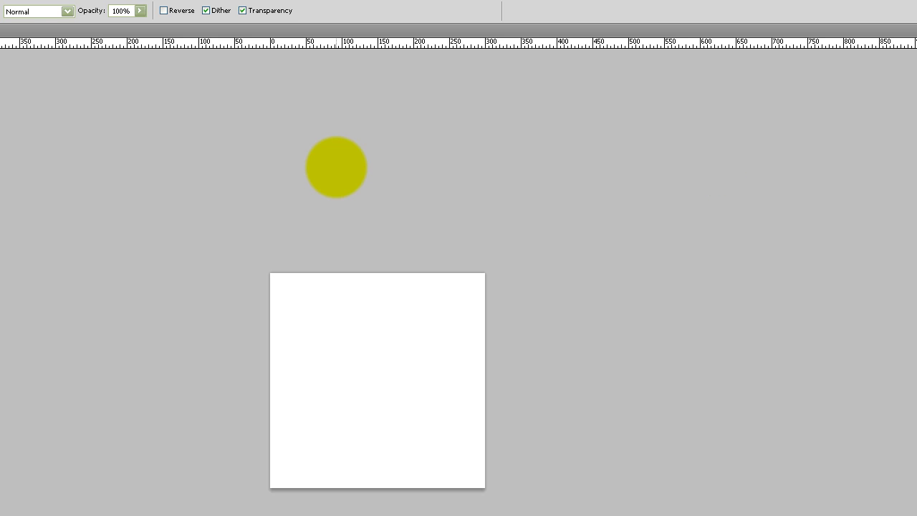
key("ctrl+plus")
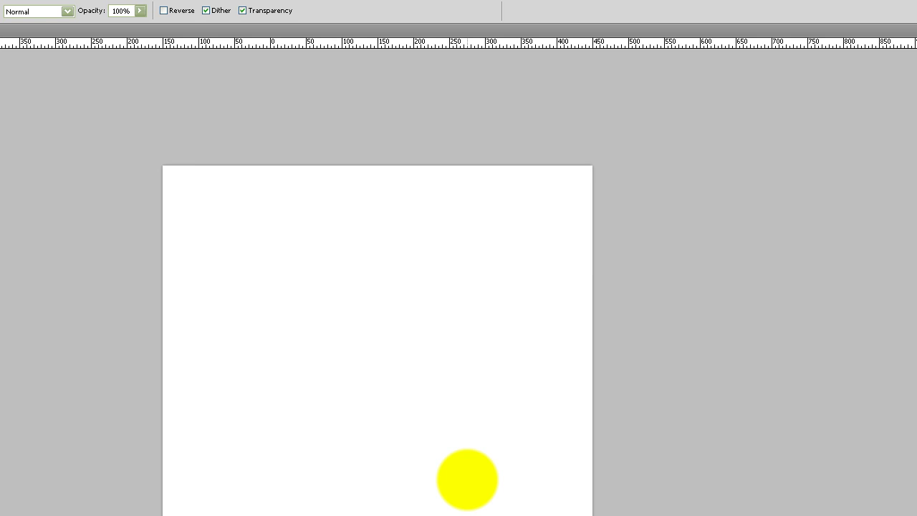
key("alt+BackSpace")
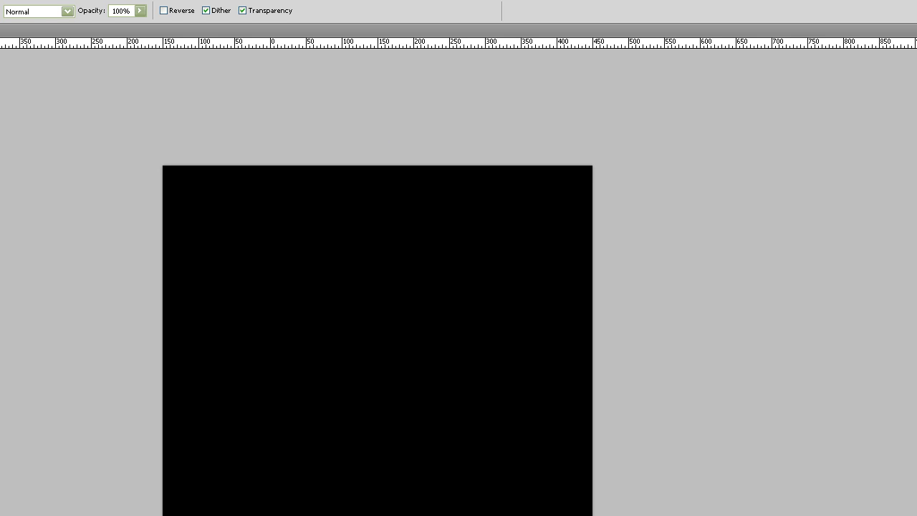
Add a centred white Arial Black text box at 18 pt across the canvas and enter the first name in capitals
left_click(17, 88)
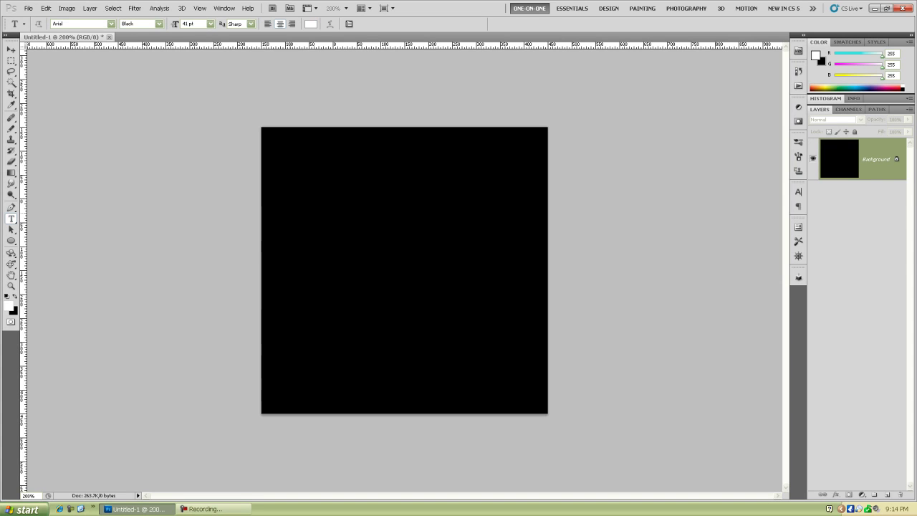
left_click_drag(283, 195, 534, 343)
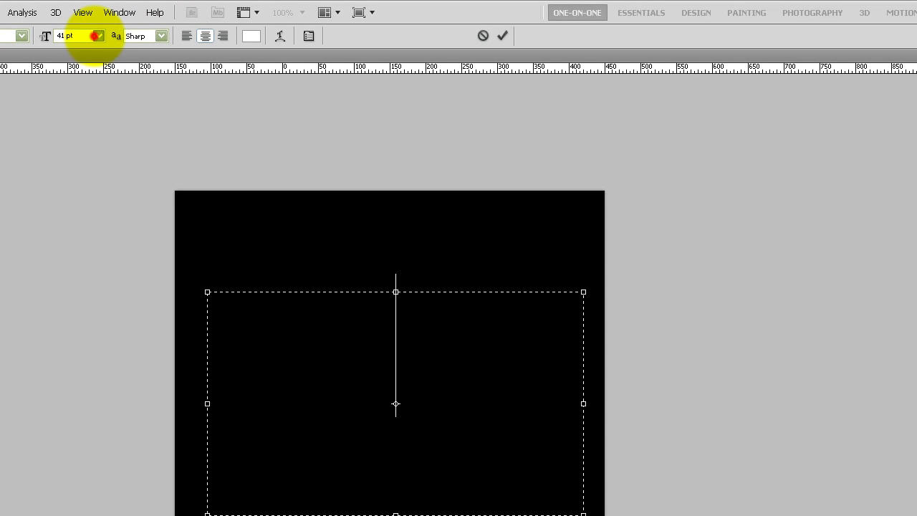
left_click(209, 24)
left_click(83, 171)
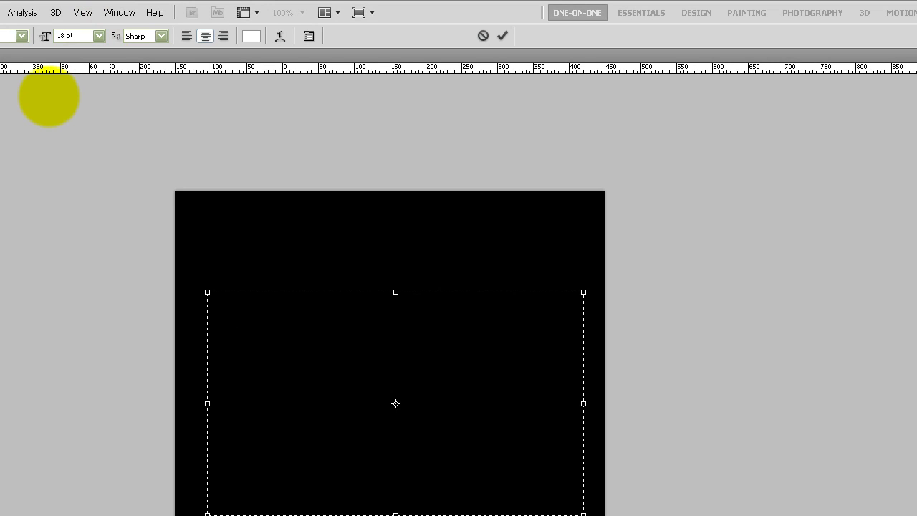
type("LORENZO")
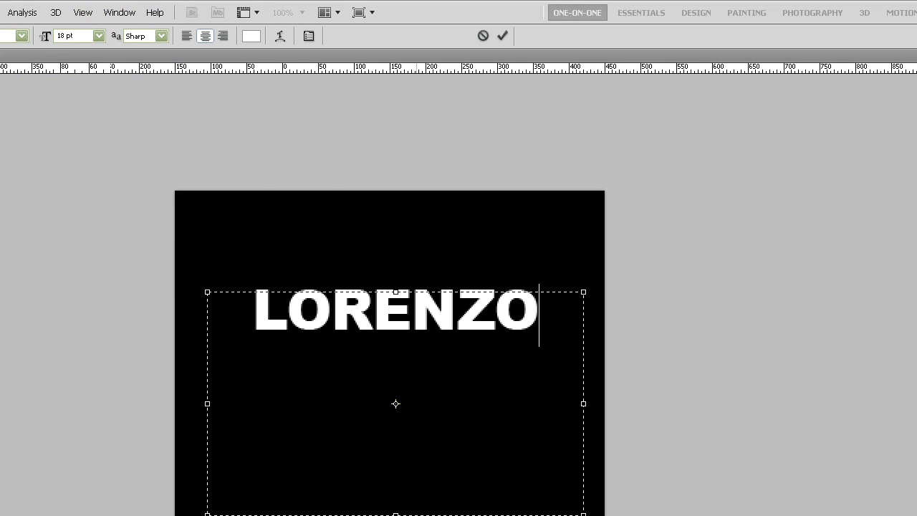
Enlarge the name text to 26 pt and widen its text box to the full canvas width
left_click(542, 320)
left_click_drag(542, 320, 174, 318)
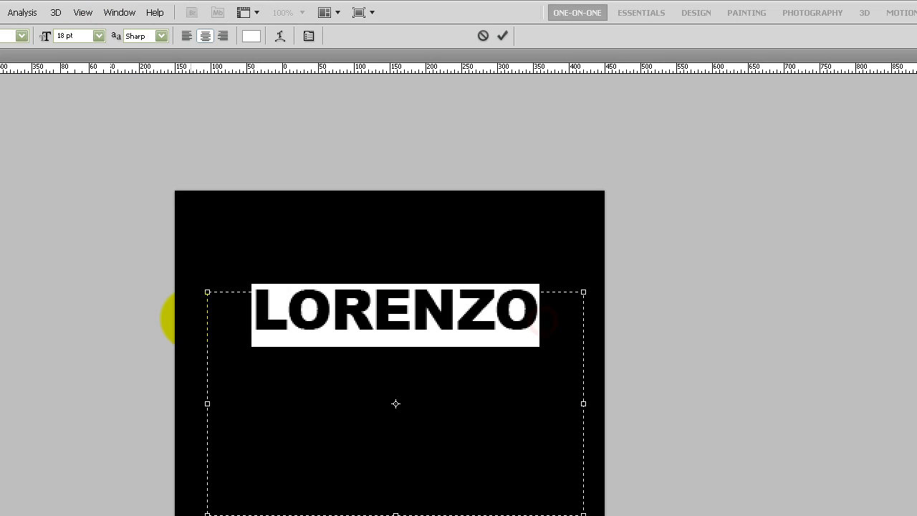
left_click_drag(45, 36, 45, 35)
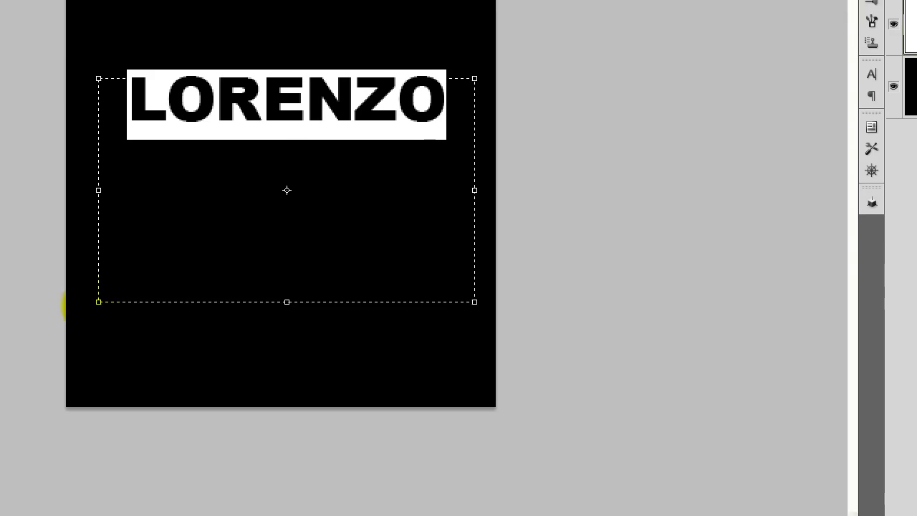
left_click_drag(98, 301, 65, 302)
left_click_drag(461, 276, 481, 277)
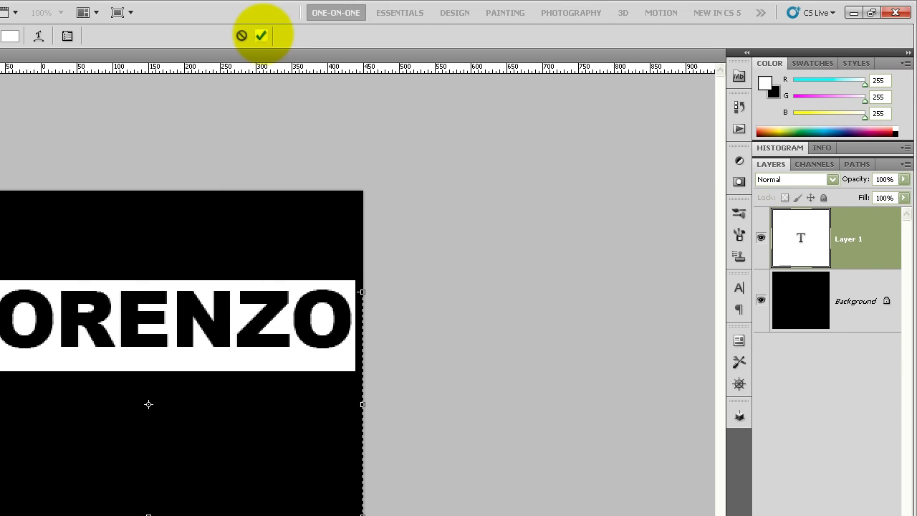
left_click(260, 35)
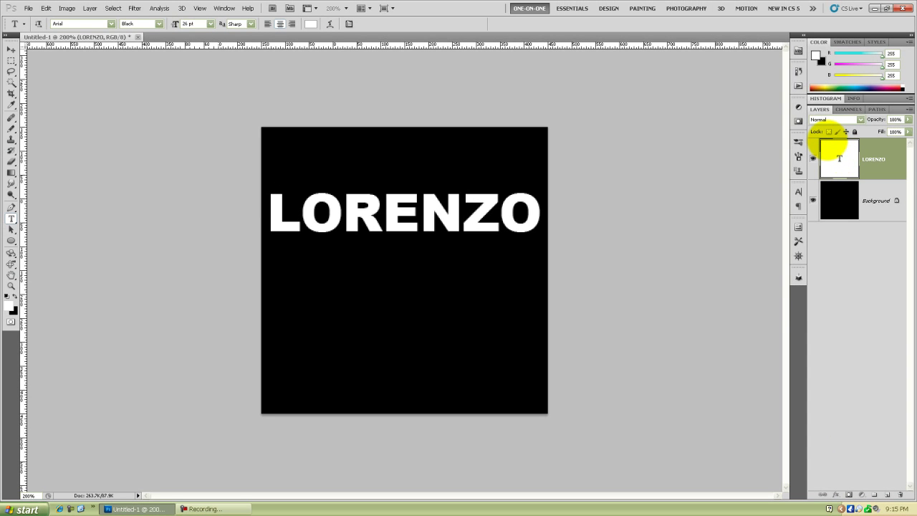
Duplicate the name text layer
key("j")
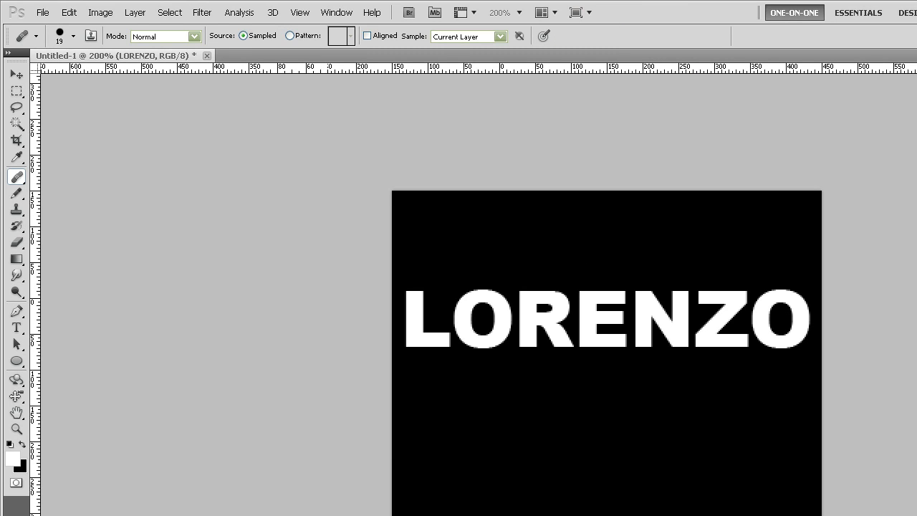
key("ctrl+j")
left_click_drag(544, 314, 497, 313)
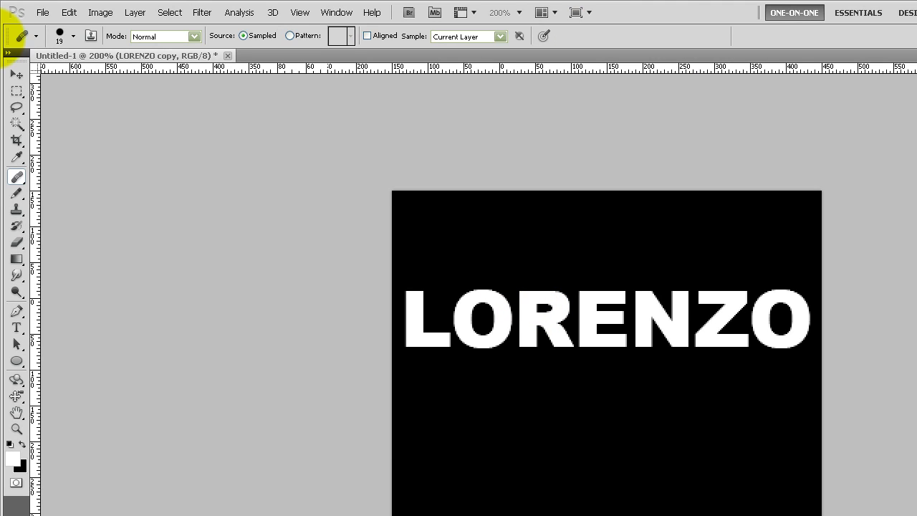
left_click(16, 74)
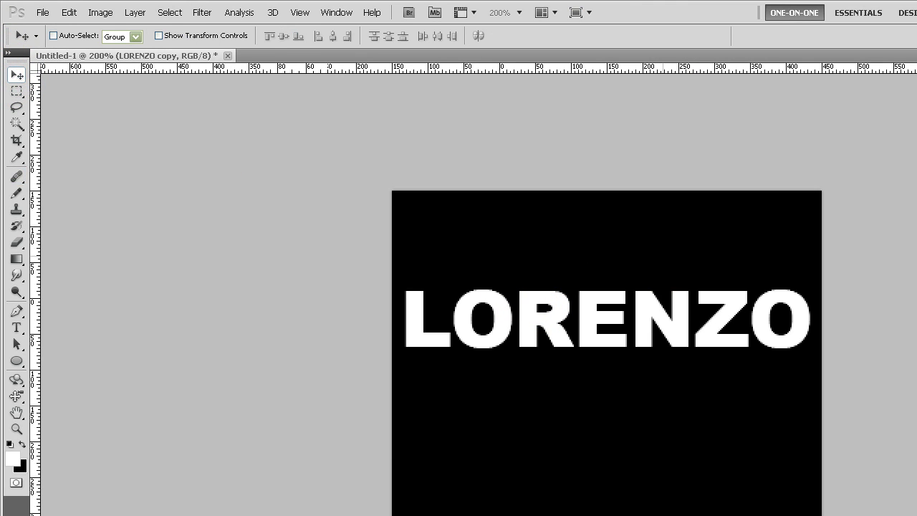
key("ctrl+t")
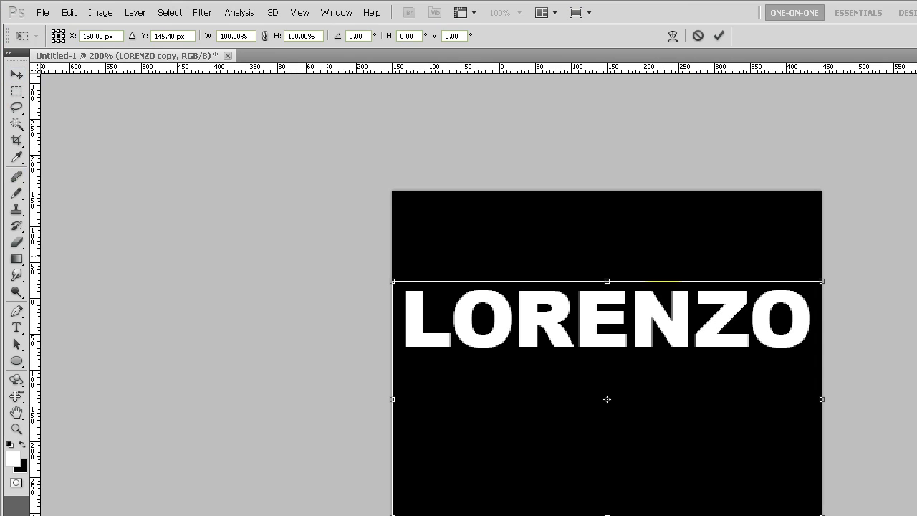
left_click(100, 13)
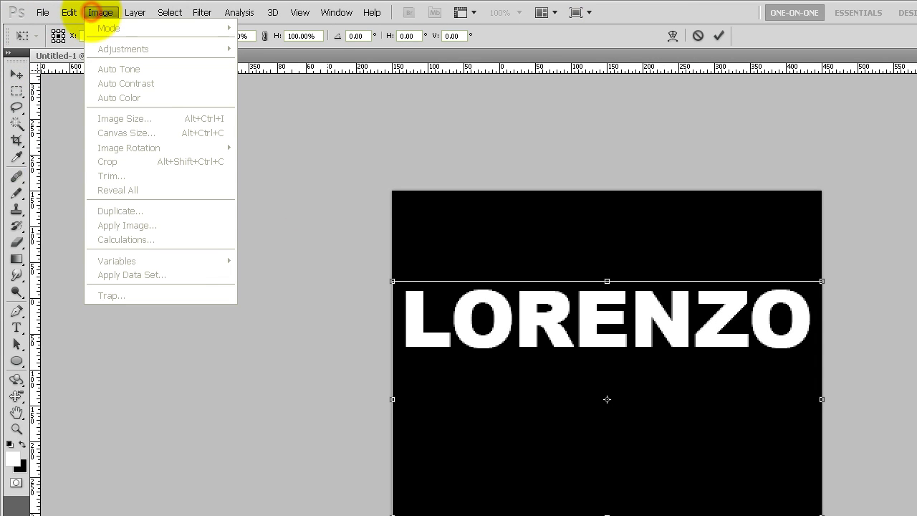
mouse_move(69, 12)
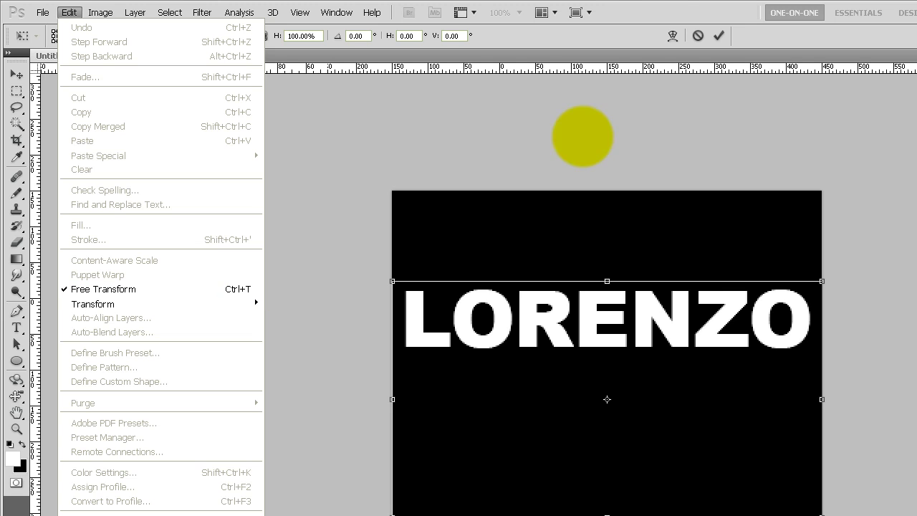
left_click(648, 8)
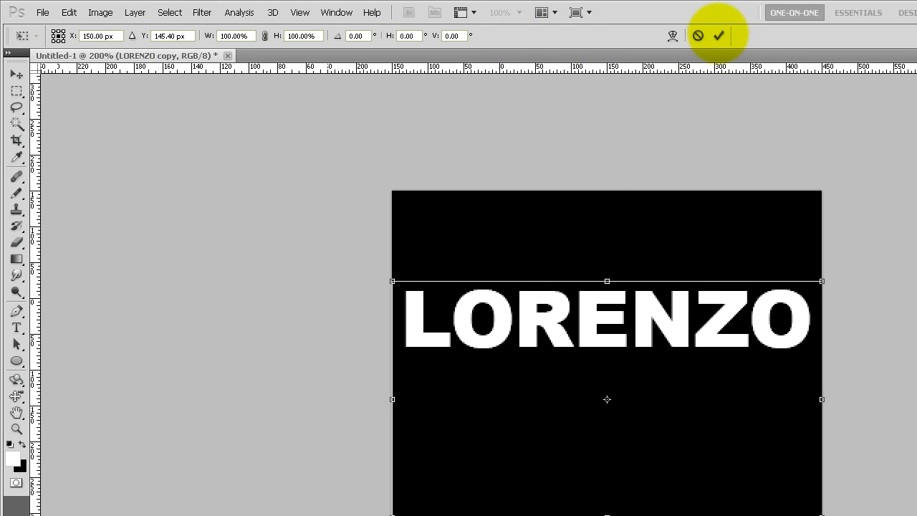
left_click(719, 33)
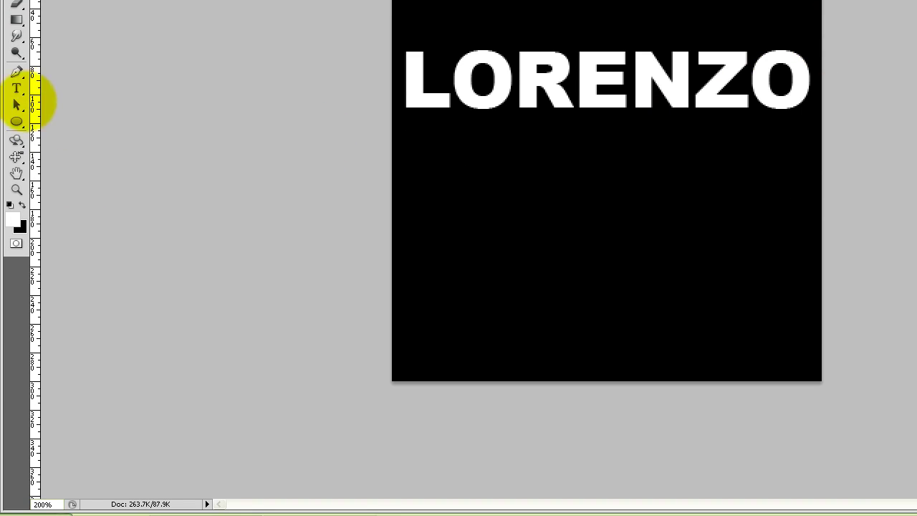
Shorten the copied layer's text box from below until it fits closely around the single line of text
left_click(16, 88)
left_click(648, 86)
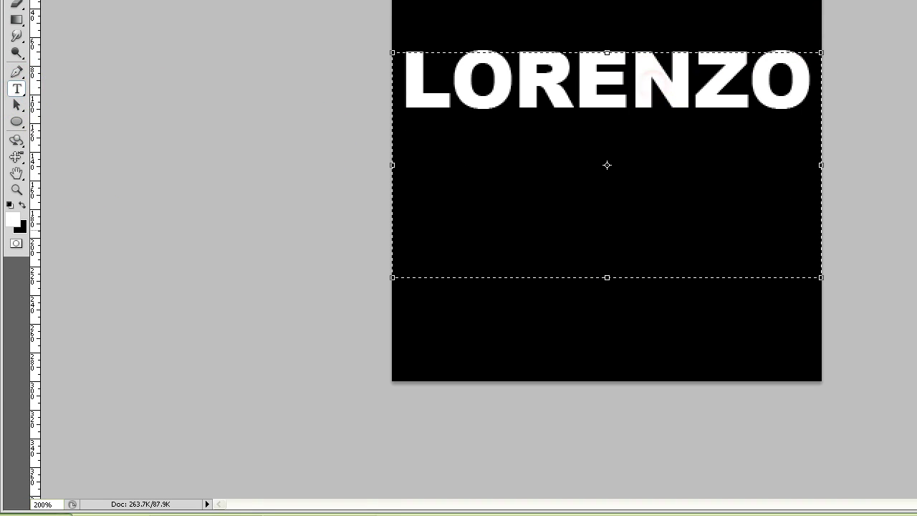
left_click_drag(607, 278, 607, 149)
left_click_drag(607, 101, 606, 93)
left_click_drag(616, 115, 616, 112)
key("Return")
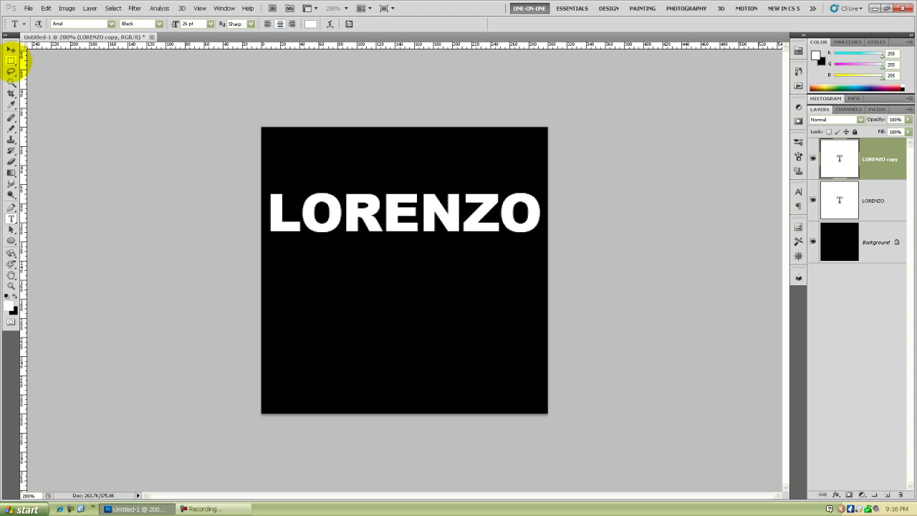
Flip the copied text vertically with Free Transform and place it directly beneath the original as a reflection
left_click(10, 50)
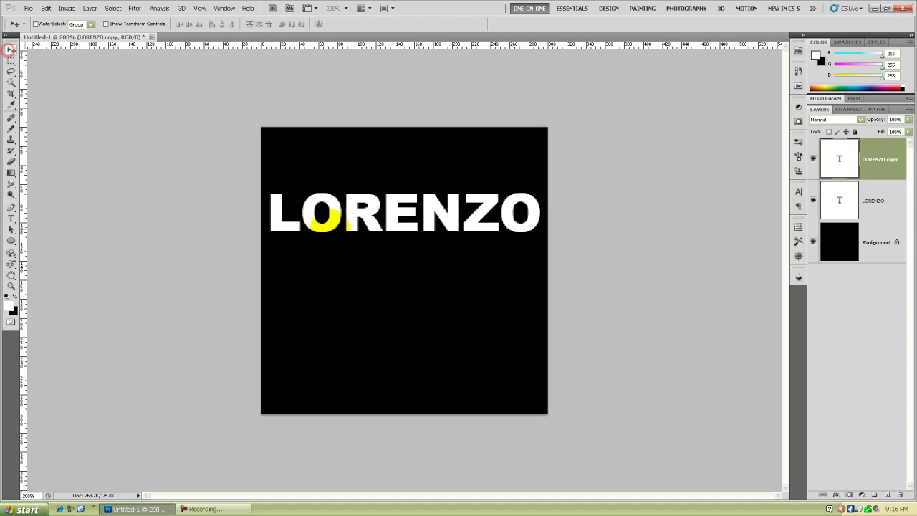
key("ctrl+t")
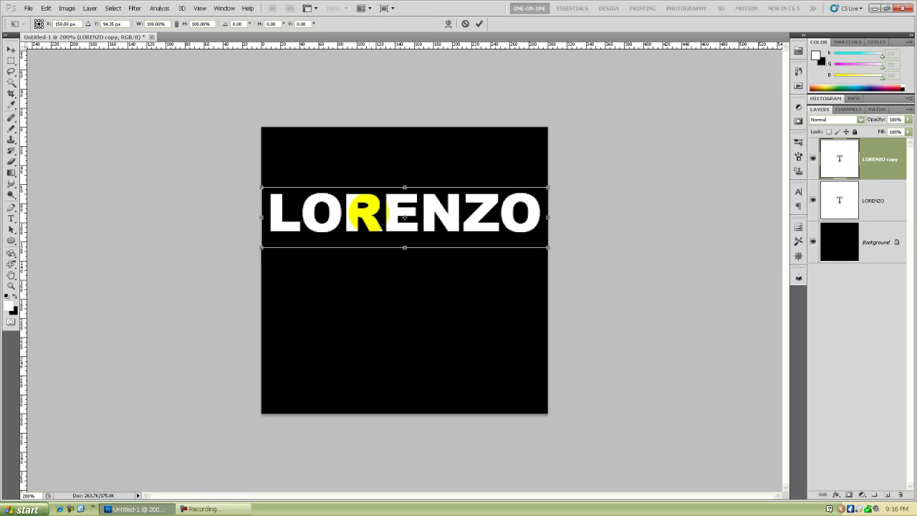
right_click(369, 214)
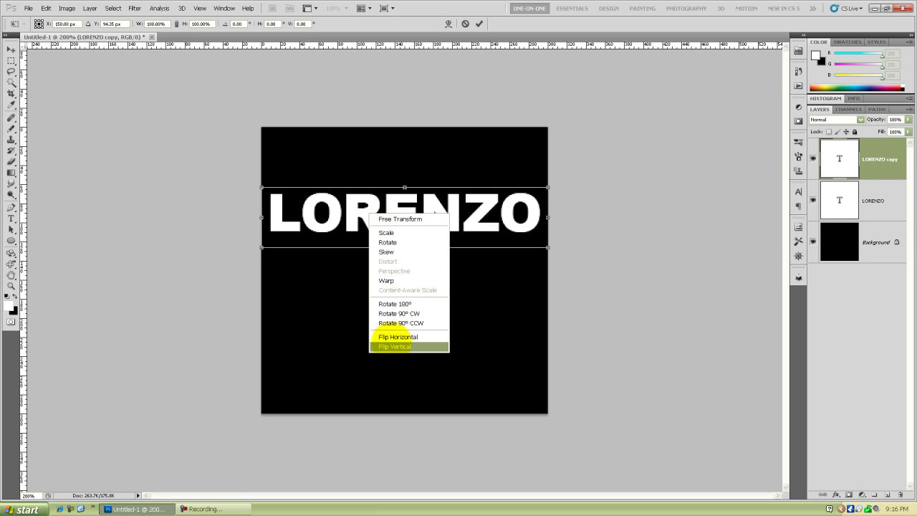
left_click(391, 346)
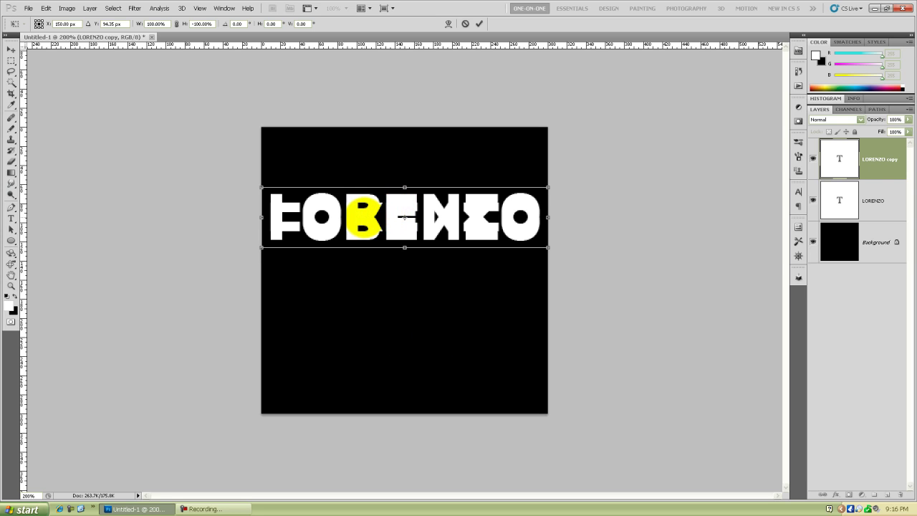
left_click_drag(364, 216, 365, 248)
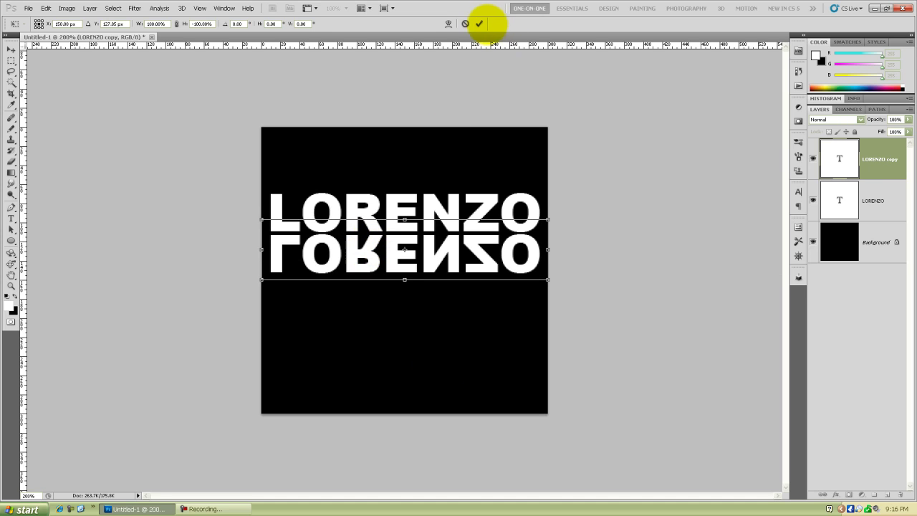
left_click(479, 24)
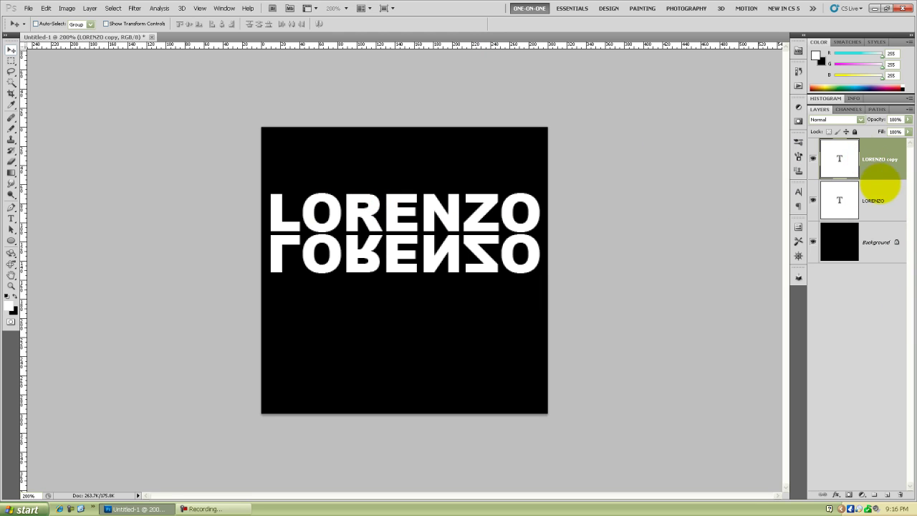
Move the flipped copy below the original text in the layer order and add a layer mask to it
left_click_drag(872, 159, 879, 222)
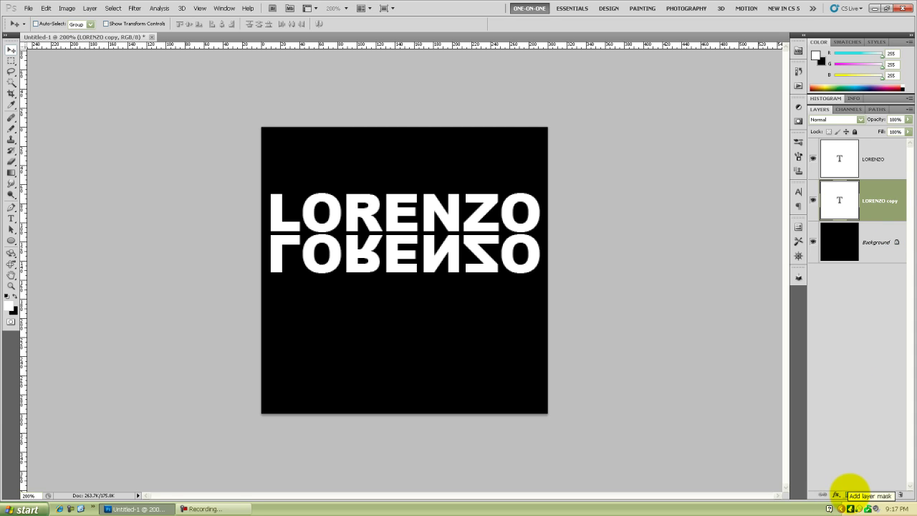
left_click(849, 494)
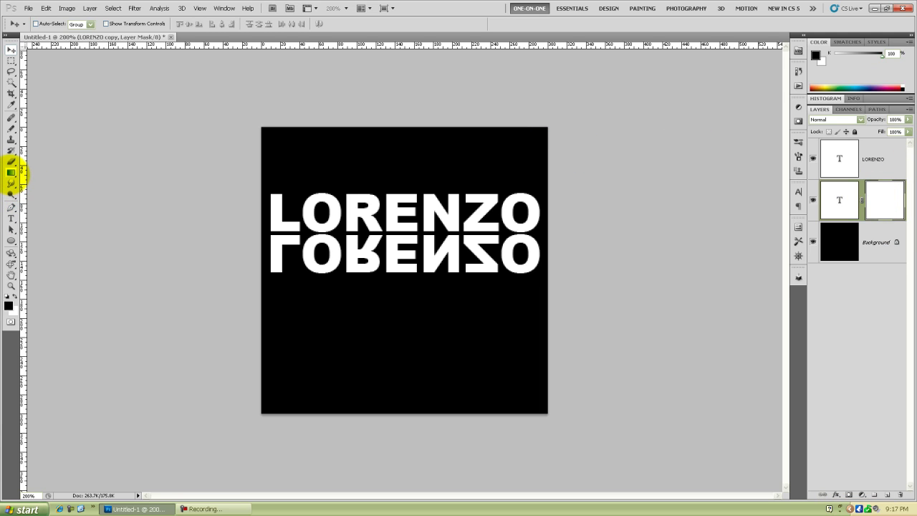
Set up the Gradient tool with the foreground-to-transparent gradient preset for painting on the reflection's layer mask
left_click(10, 172)
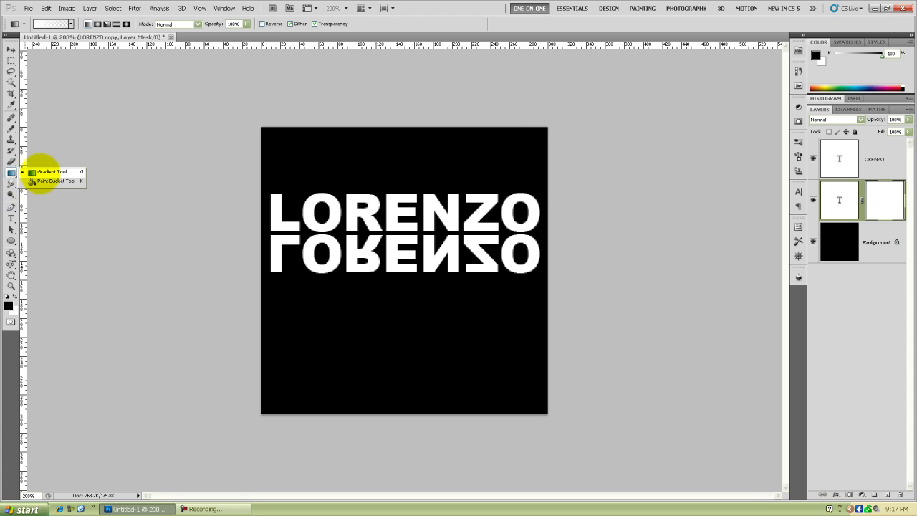
left_click(40, 171)
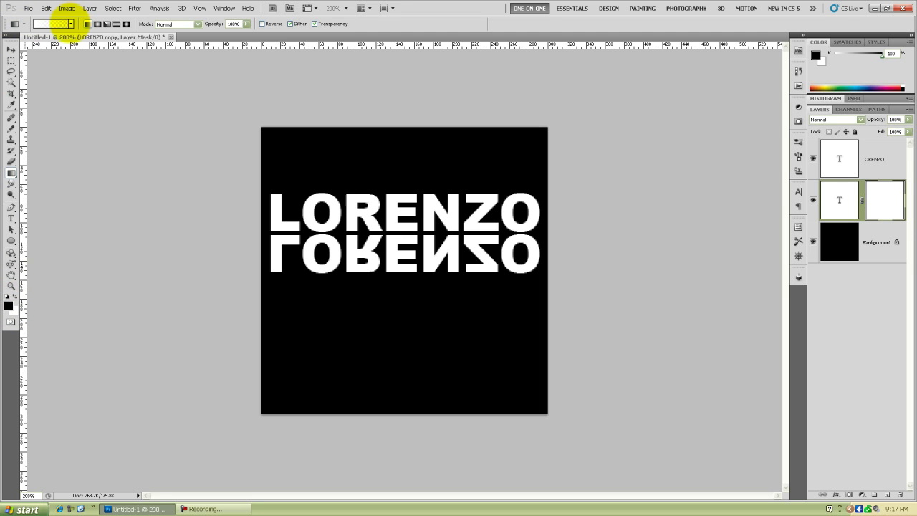
left_click(70, 23)
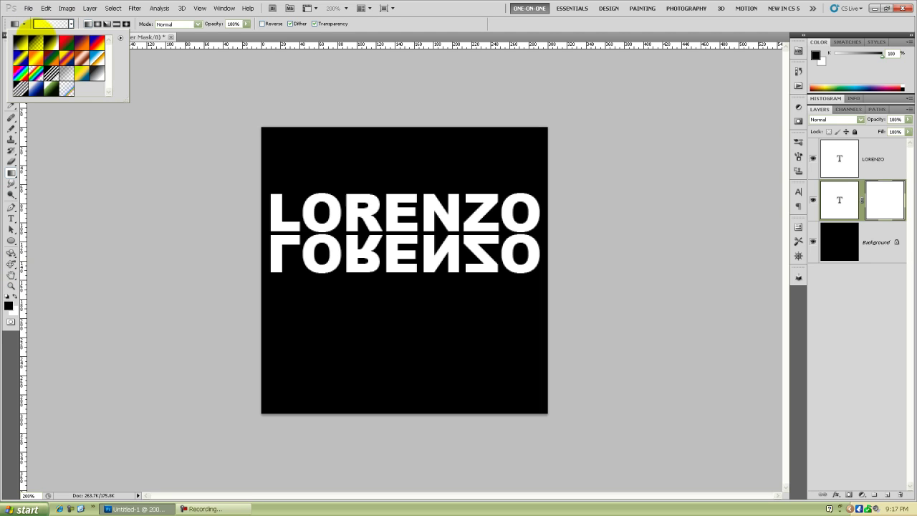
left_click(36, 41)
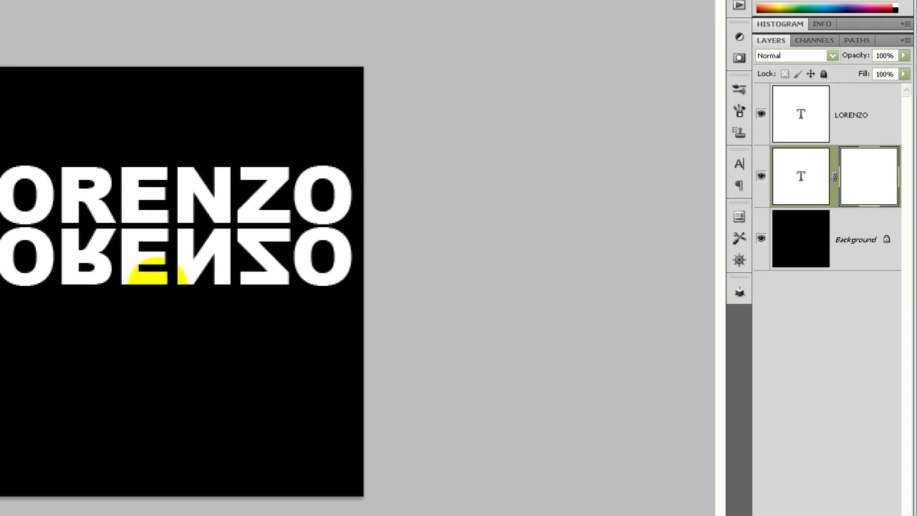
left_click_drag(410, 274, 410, 247)
left_click_drag(156, 245, 153, 189)
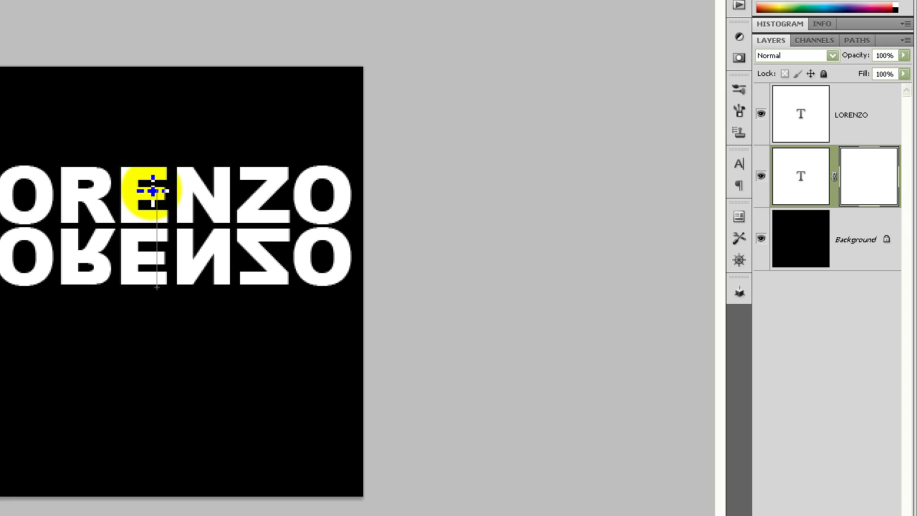
left_click_drag(153, 190, 151, 190)
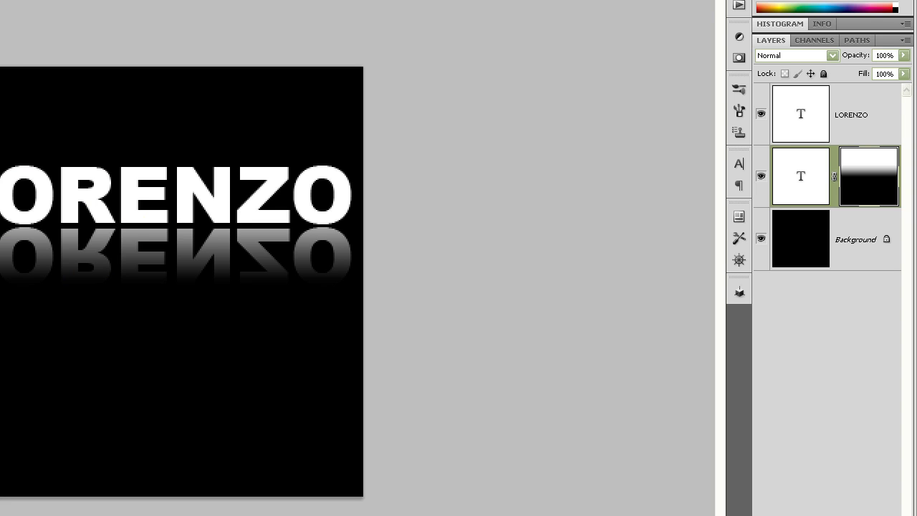
key("ctrl+z")
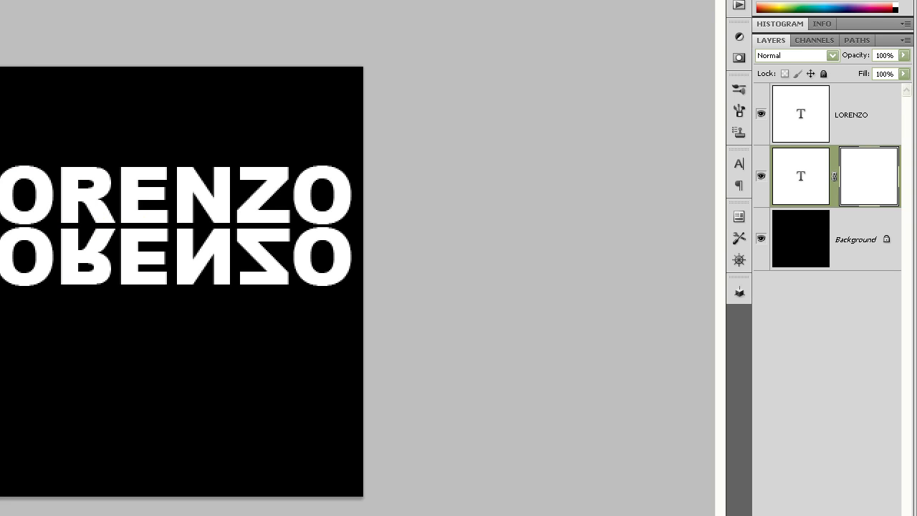
Draw an upward gradient on the flipped text's mask from its lower edge into the original text, and set that layer's opacity to 65%
left_click_drag(143, 288, 139, 177)
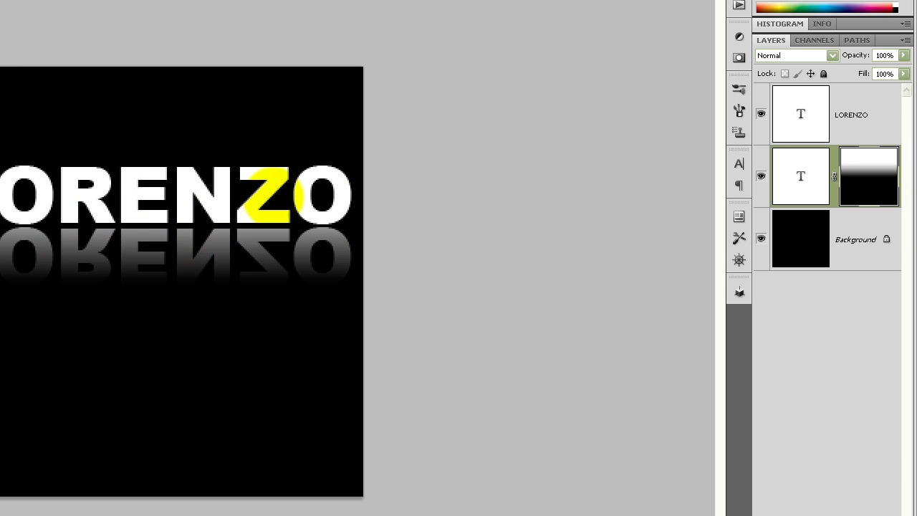
left_click(904, 55)
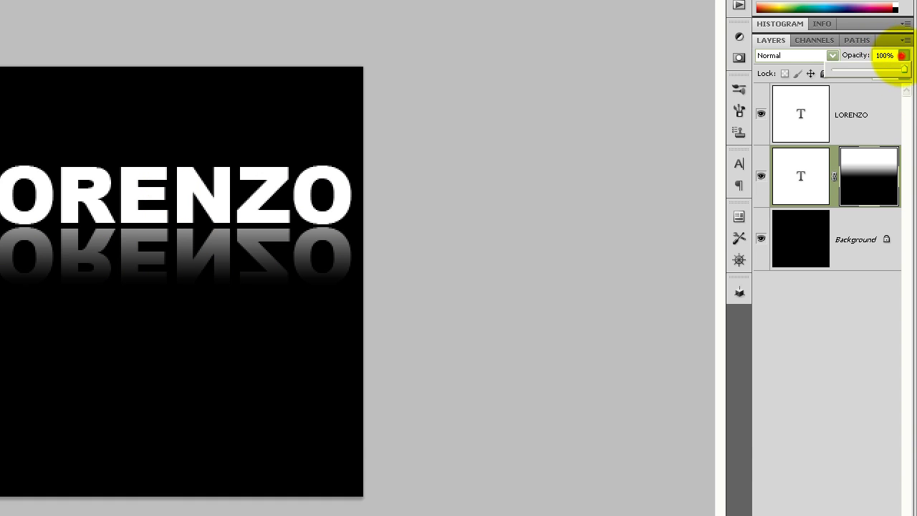
left_click_drag(904, 69, 879, 69)
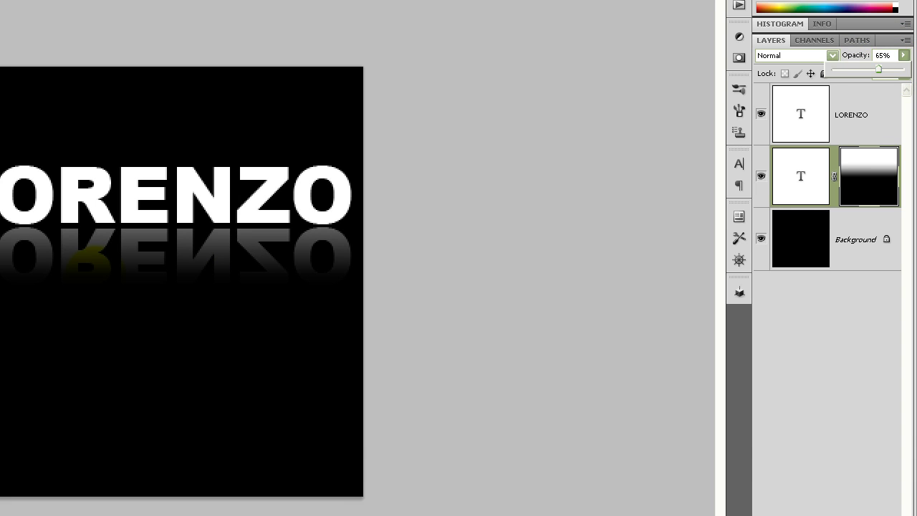
Add a Bevel and Emboss effect to the original name text layer and reduce the bevel size
left_click(870, 105)
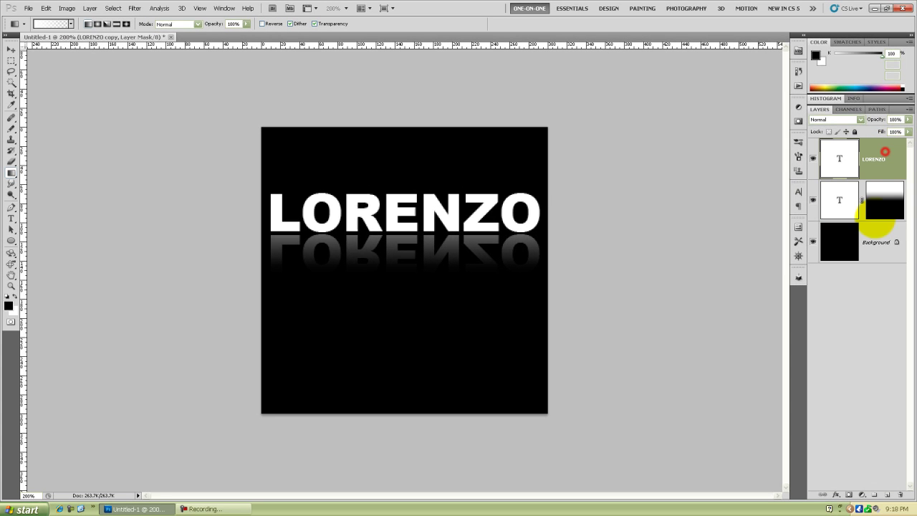
left_click(835, 496)
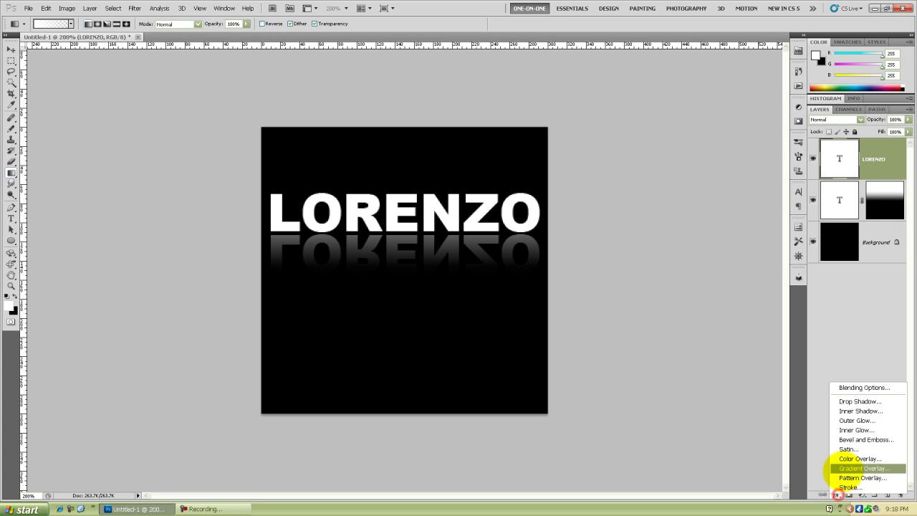
left_click(844, 439)
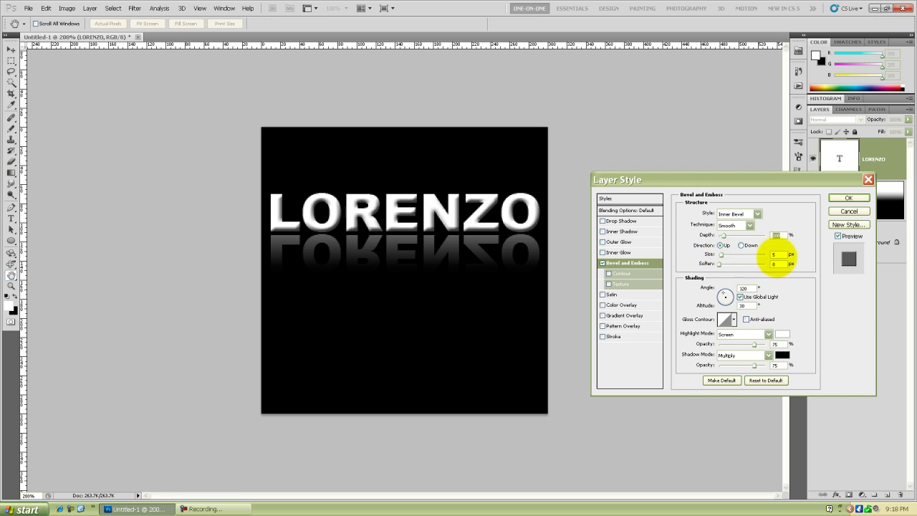
left_click_drag(721, 254, 718, 254)
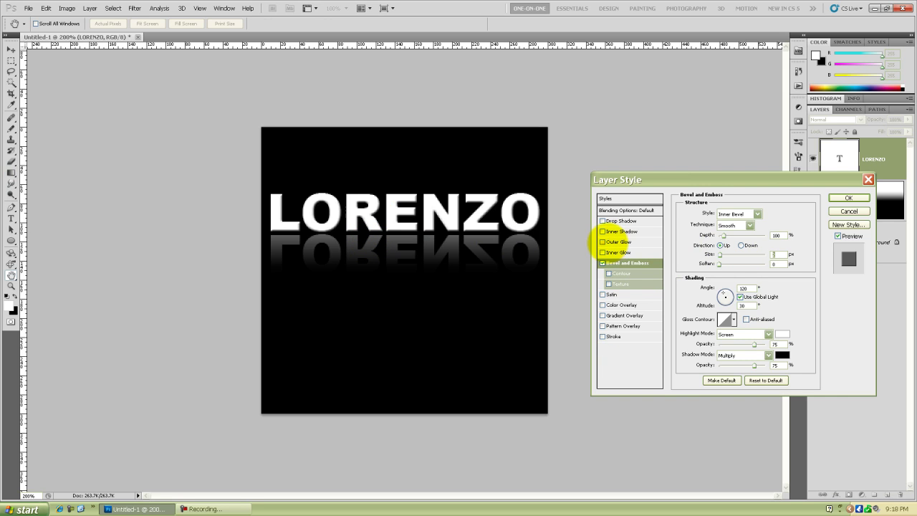
Add an Outer Glow with 28% opacity to the original name text and apply the layer style
left_click(602, 242)
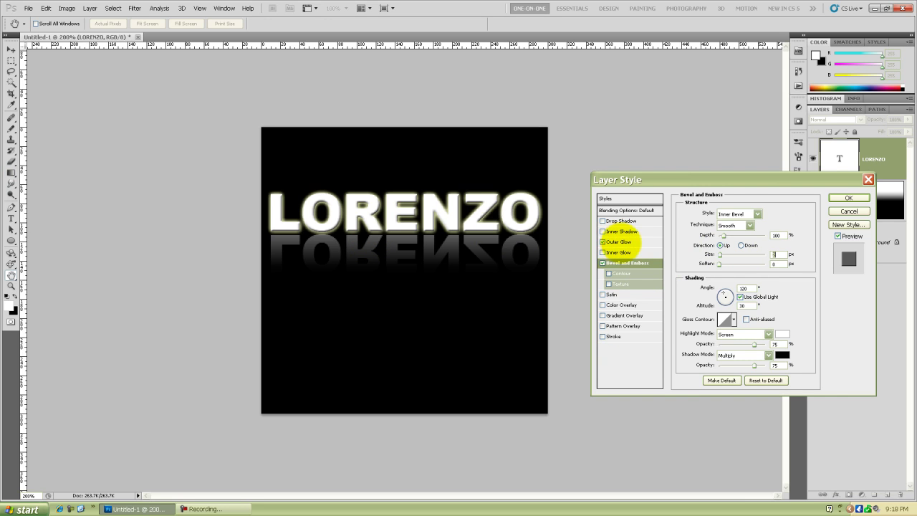
left_click(628, 243)
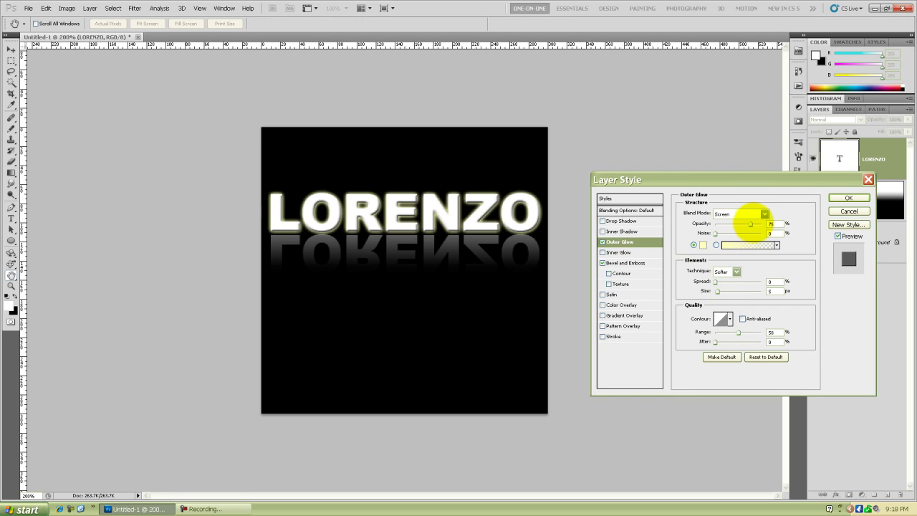
left_click_drag(750, 223, 729, 225)
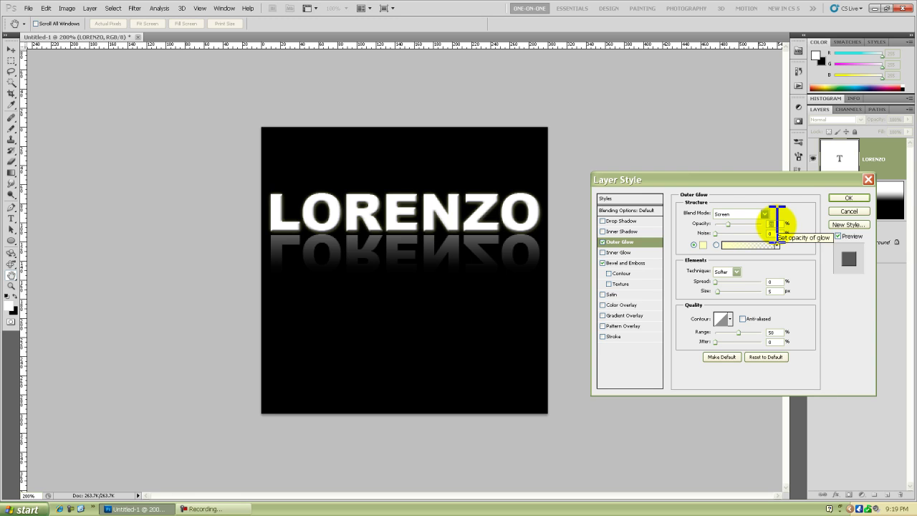
double_click(770, 223)
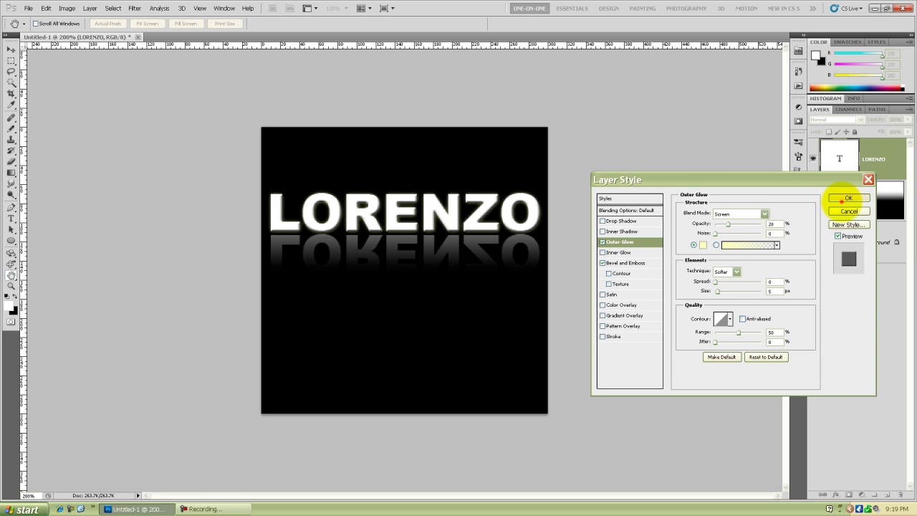
left_click(844, 199)
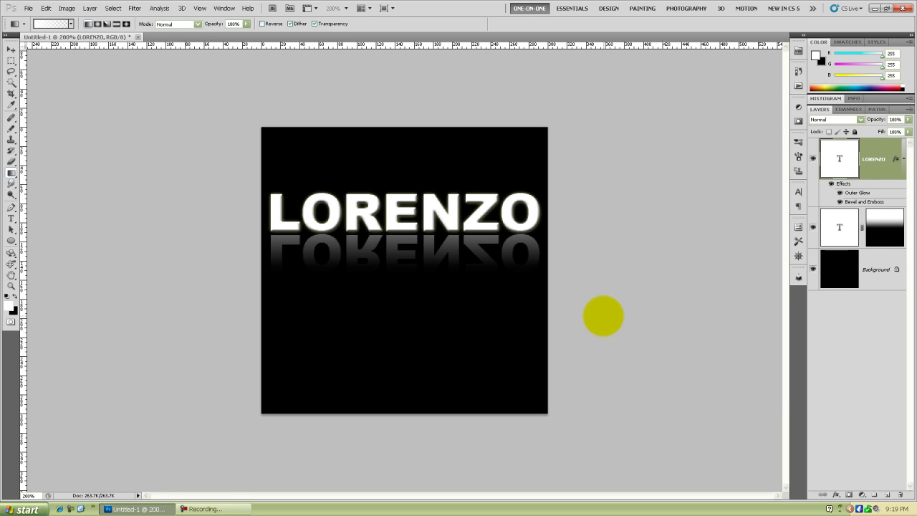